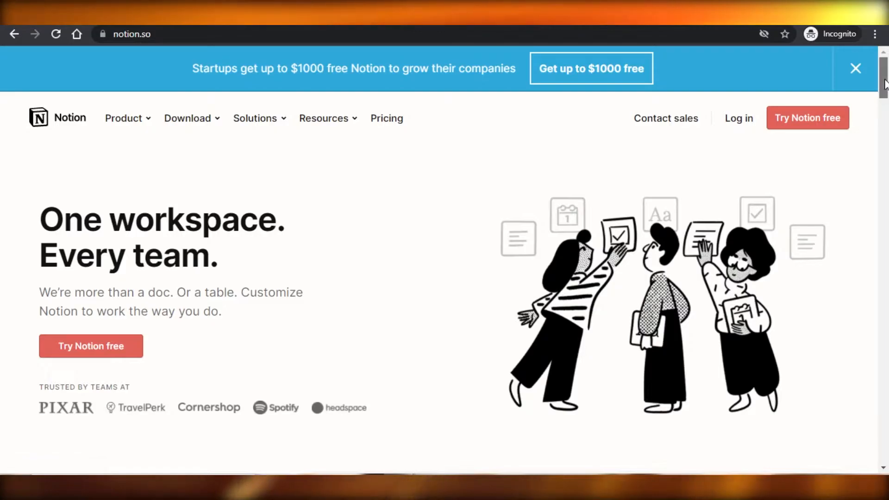
# - Look through the Notion home page's workflow, template and customer story sections
pyautogui.moveTo(888, 199); pyautogui.dragTo(888, 70)
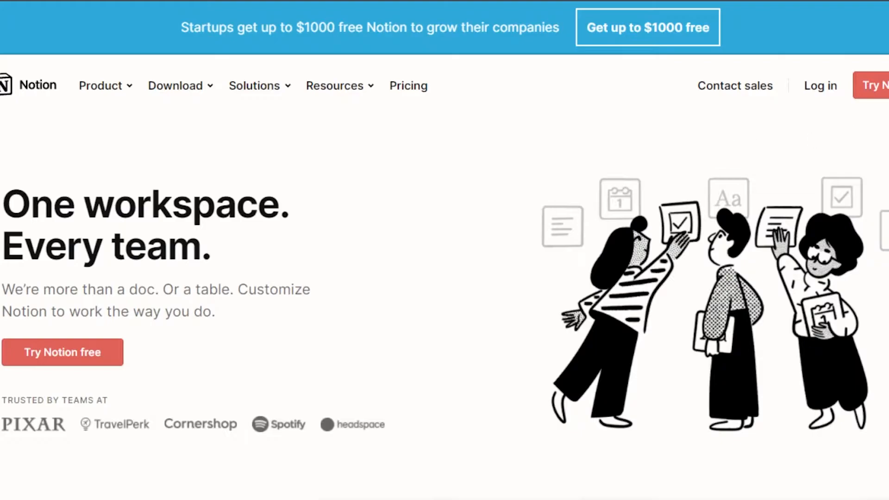
pyautogui.scroll(-15, 510, 301)
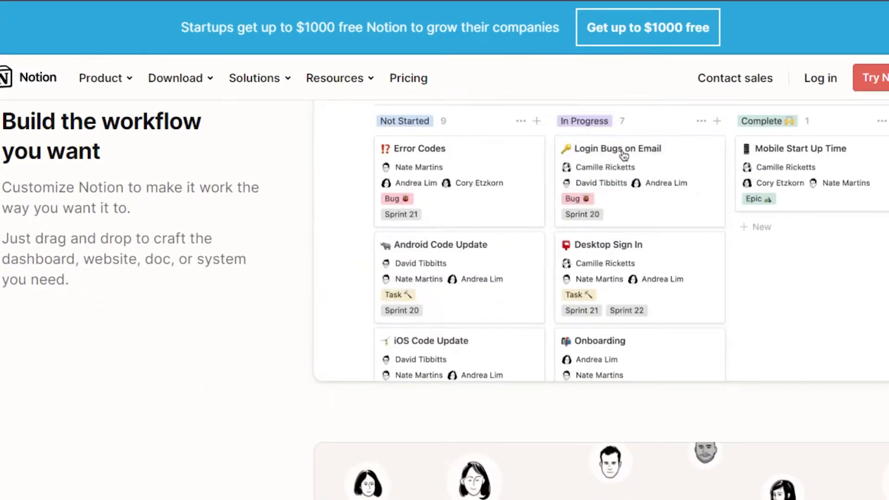
pyautogui.scroll(-3, 510, 301)
pyautogui.scroll(-12, 617, 149)
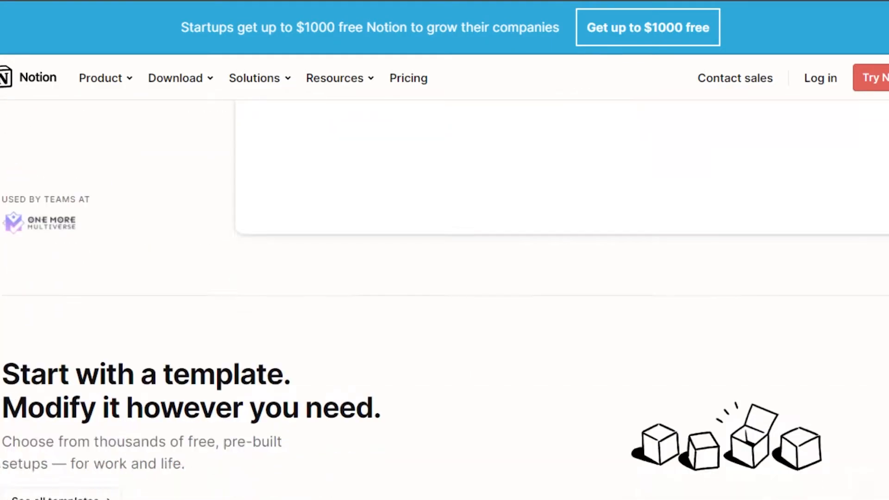
pyautogui.scroll(-2, 445, 278)
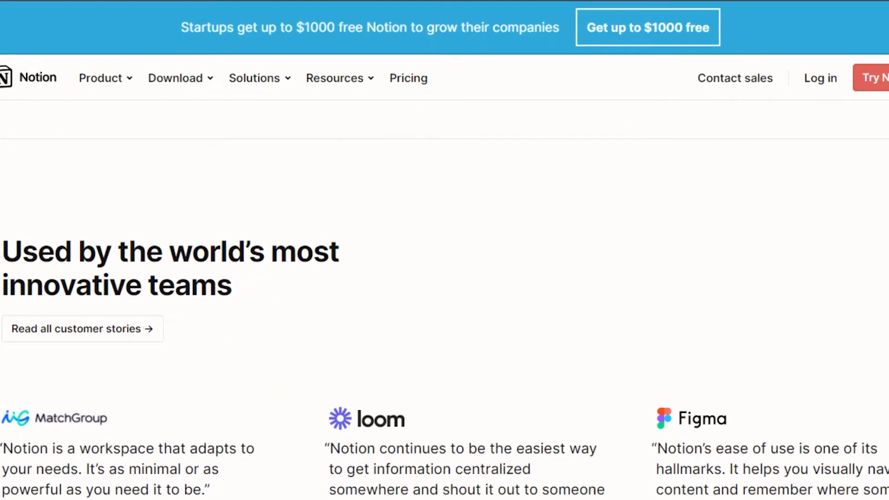
pyautogui.scroll(-2, 445, 278)
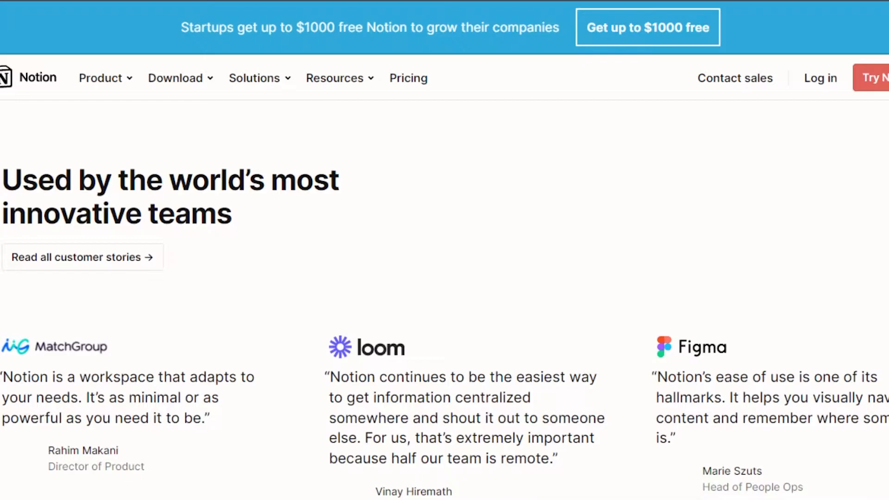
pyautogui.scroll(-1, 445, 307)
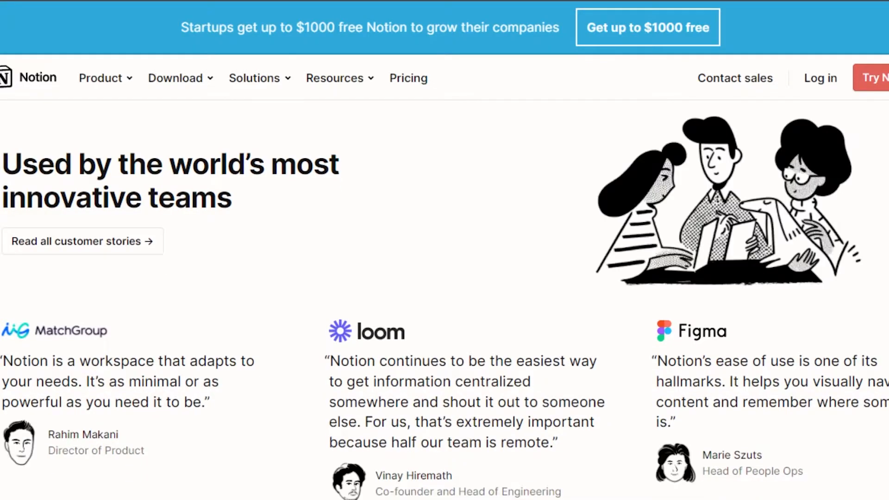
pyautogui.scroll(20, 444, 278)
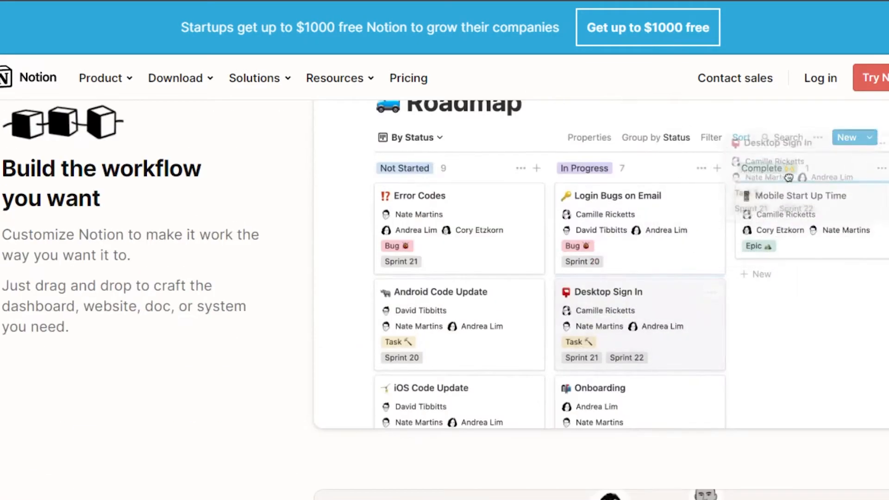
pyautogui.scroll(15, 445, 278)
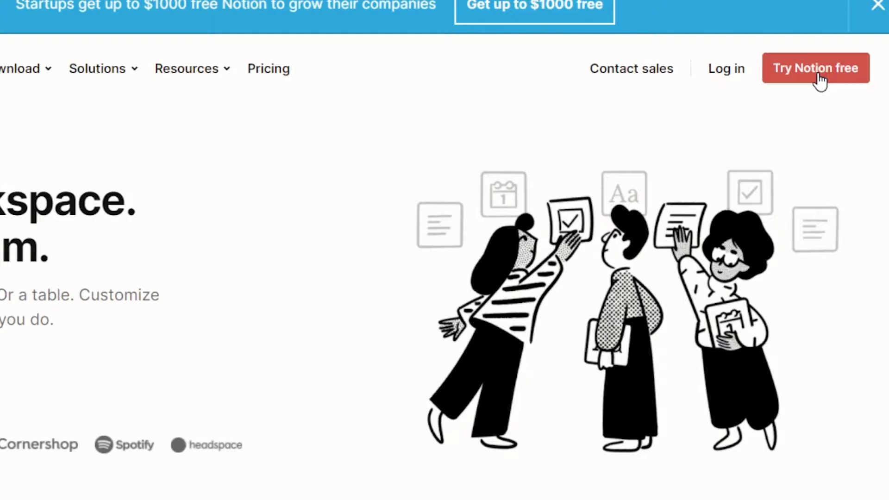
# - Start using Notion for free and keep the sidebar open beside the My WorkSpace page
pyautogui.click(820, 81)
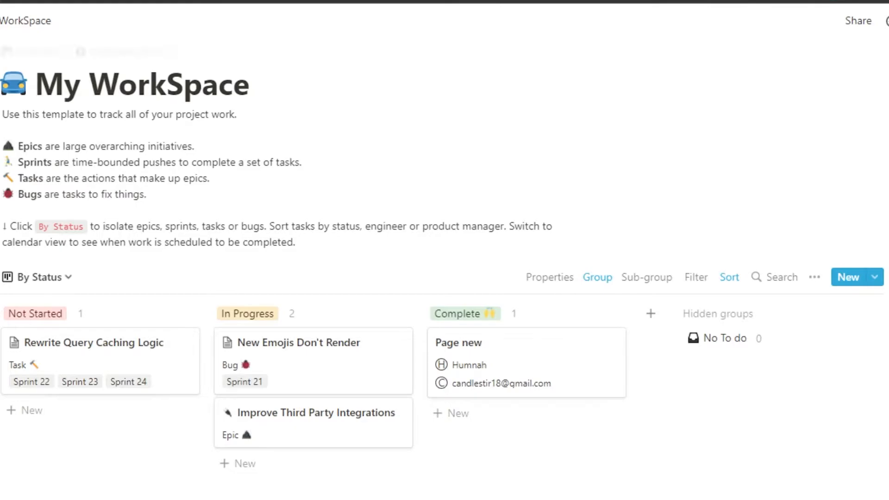
pyautogui.scroll(-2, 706, 162)
pyautogui.scroll(3, 418, 63)
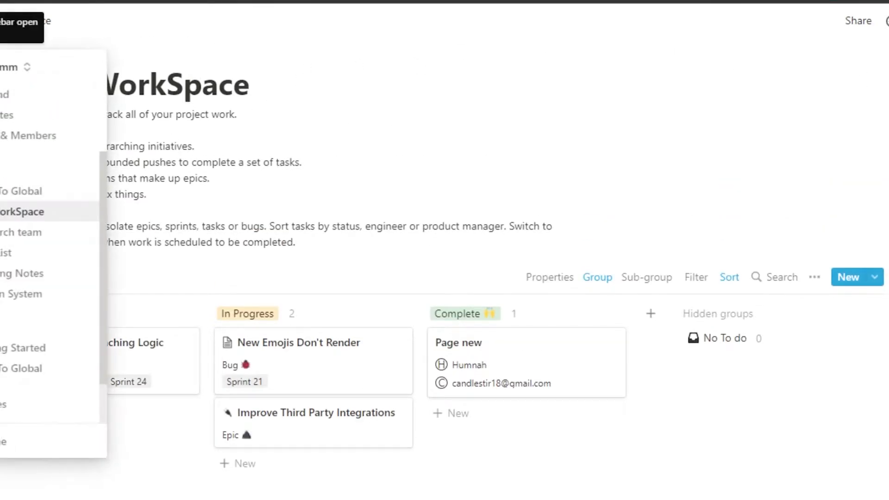
pyautogui.click(14, 26)
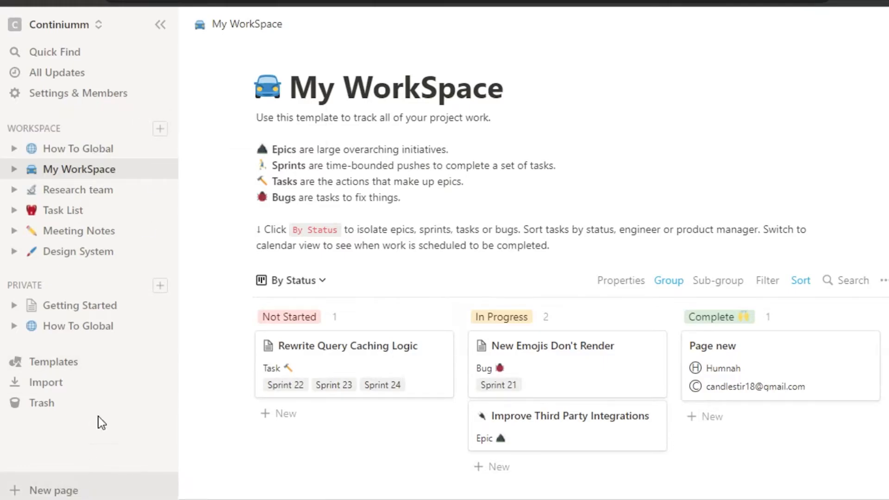
# - Add a new page to the Workspace section and create it from the Roadmap template in the Design category
pyautogui.click(162, 132)
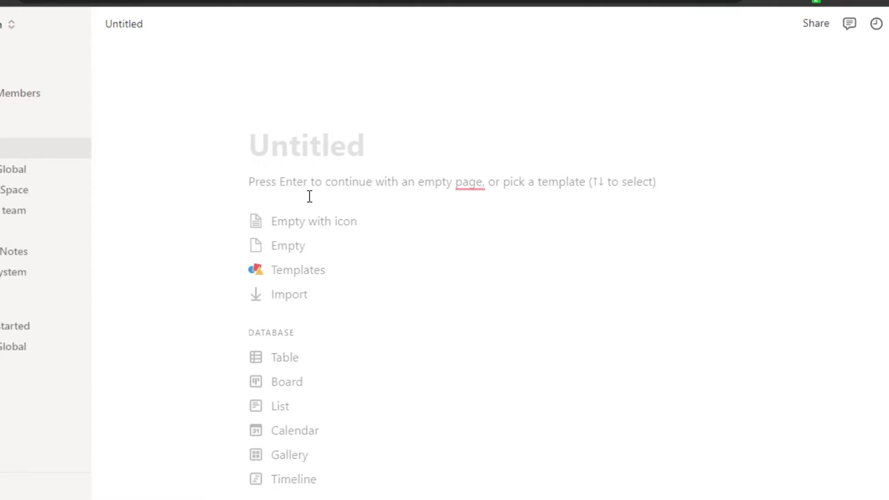
pyautogui.click(313, 271)
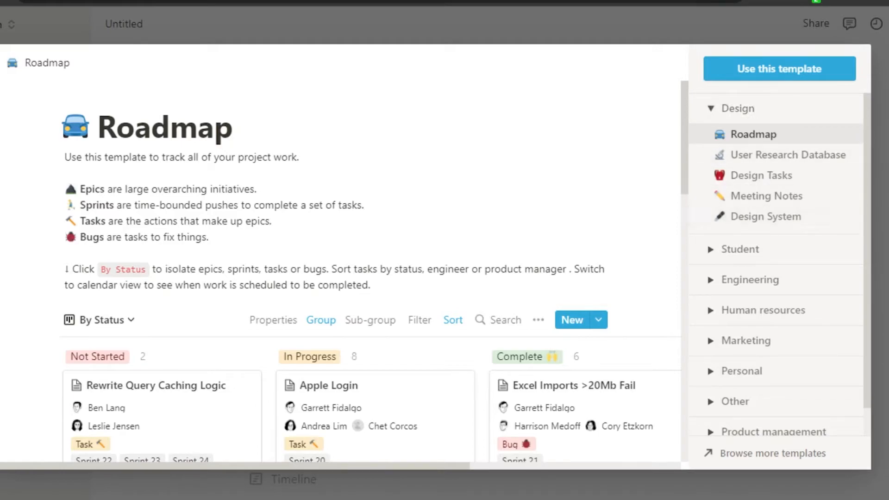
pyautogui.moveTo(868, 164); pyautogui.dragTo(865, 255)
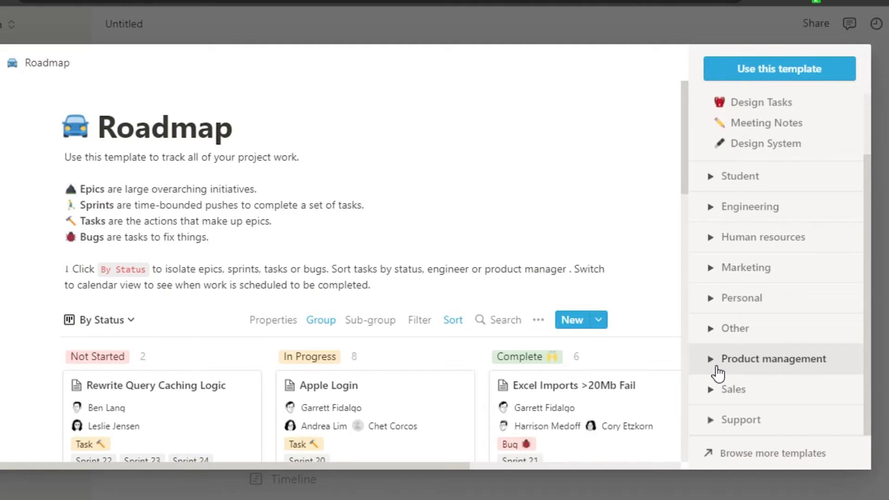
pyautogui.click(722, 275)
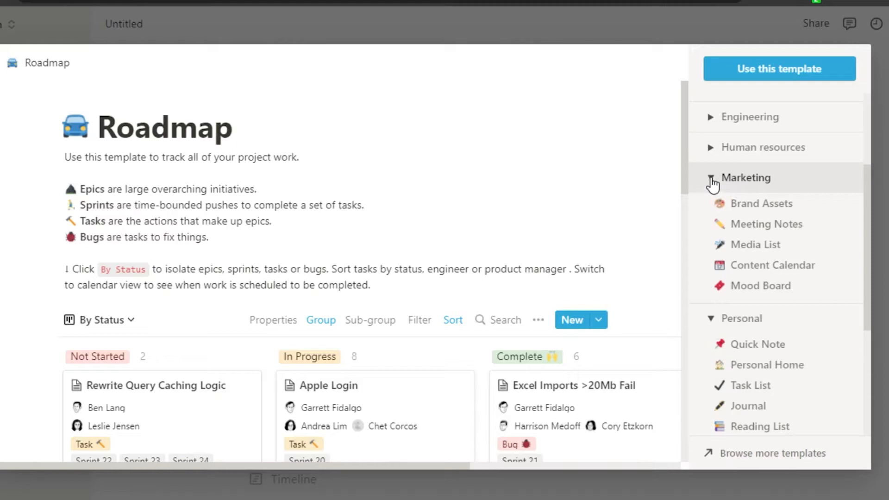
pyautogui.click(729, 181)
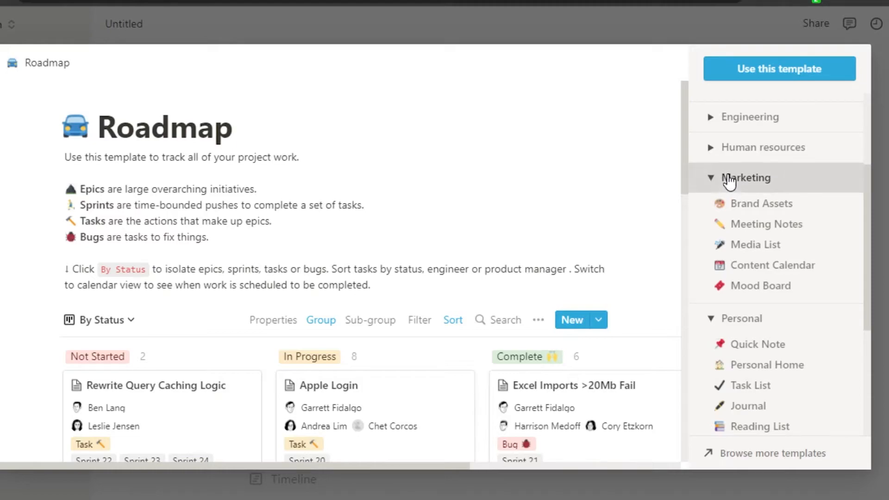
pyautogui.click(777, 62)
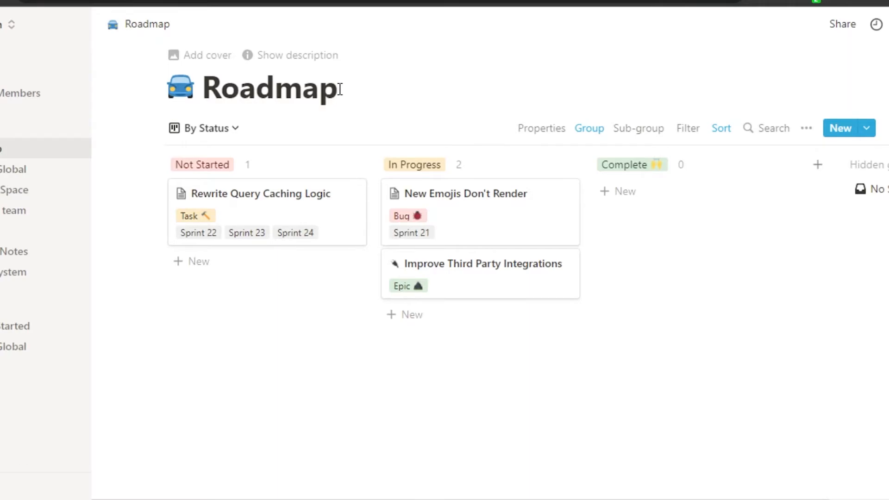
# - Rename the Roadmap page to "Project Manager" and change its icon to the card index dividers emoji
pyautogui.hotkey('ctrl', 'BackSpace')
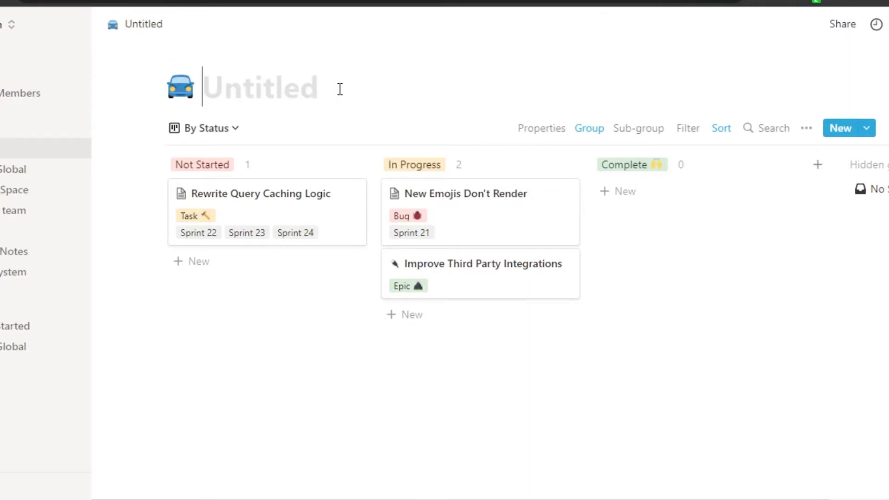
pyautogui.write('Project Manager')
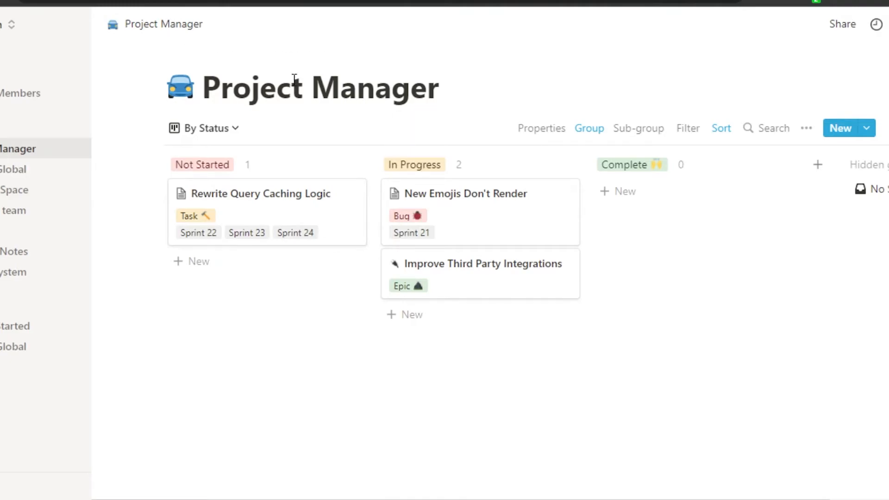
pyautogui.click(179, 87)
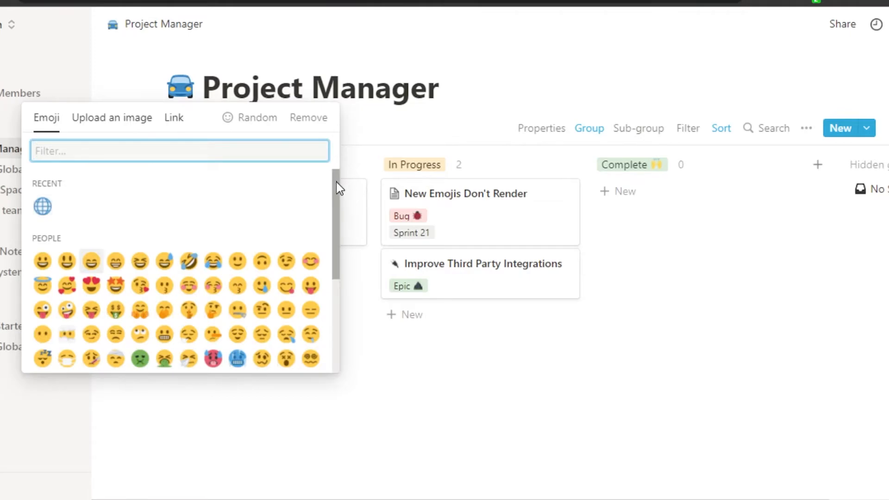
pyautogui.scroll(-3, 336, 182)
pyautogui.scroll(-5, 335, 318)
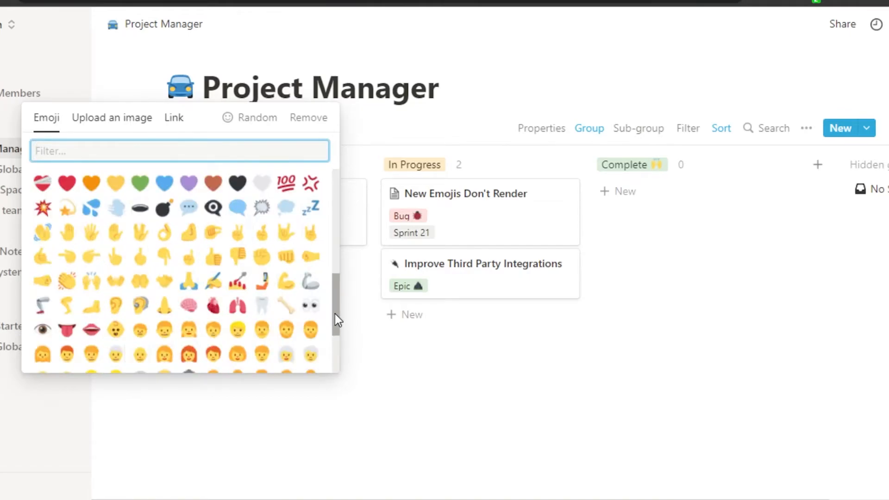
pyautogui.scroll(-1, 338, 357)
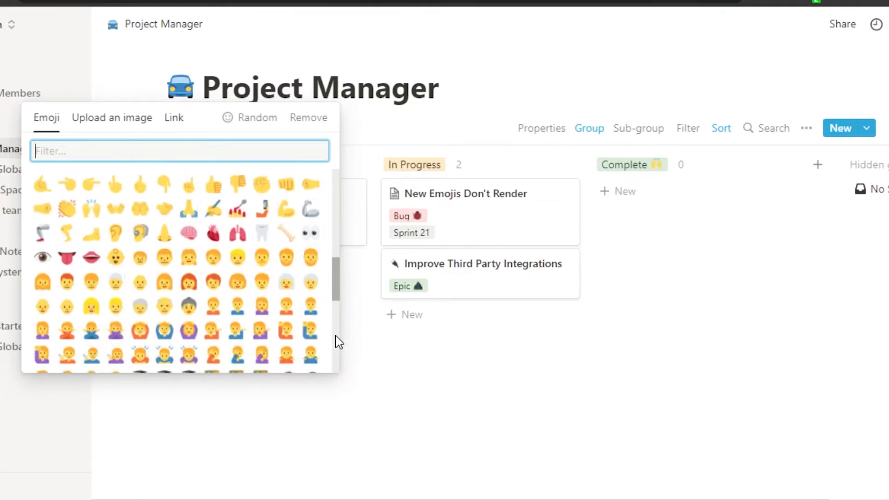
pyautogui.scroll(-5, 335, 334)
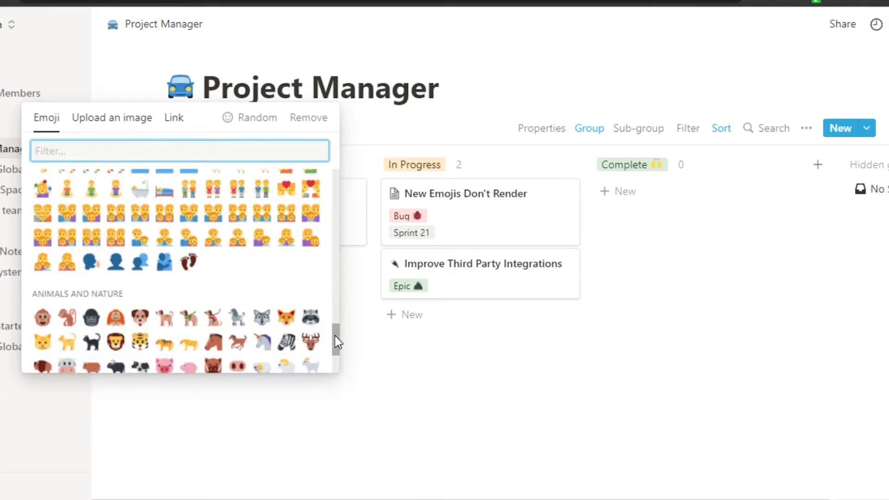
pyautogui.scroll(-1, 335, 356)
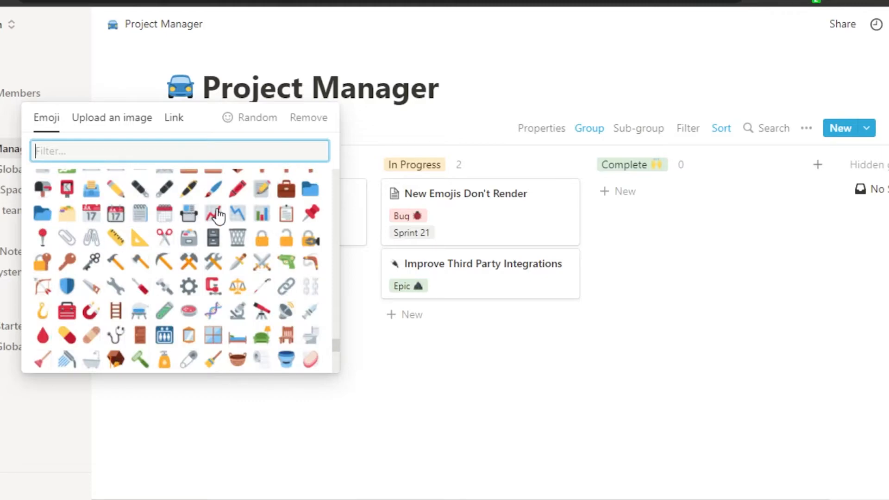
pyautogui.click(69, 213)
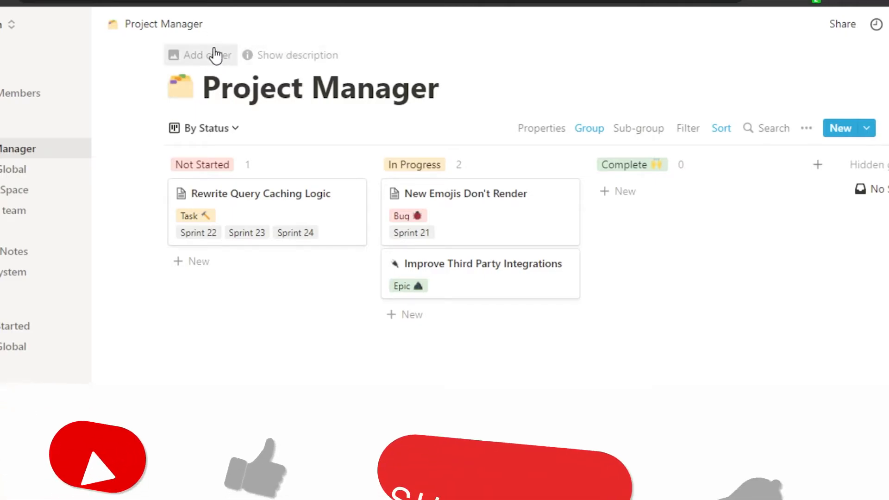
# - Add a cover to the Project Manager page and set it to the blue, pink and red gradient from the gallery
pyautogui.click(187, 59)
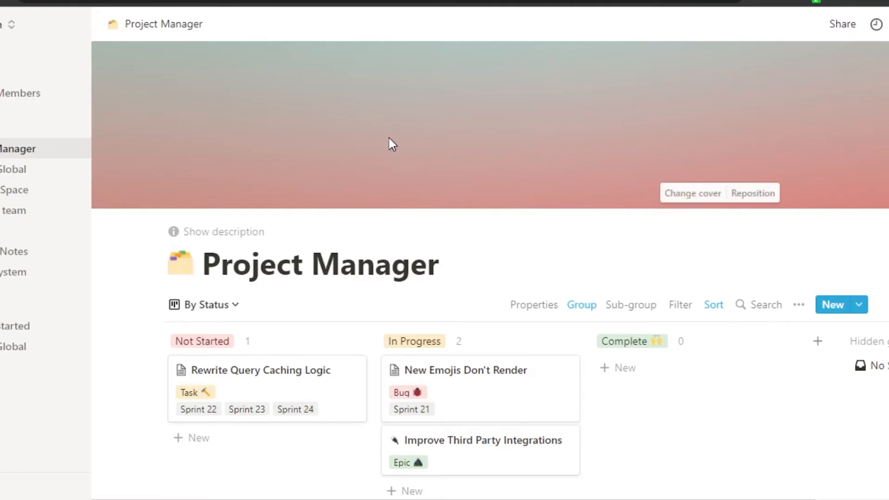
pyautogui.click(697, 195)
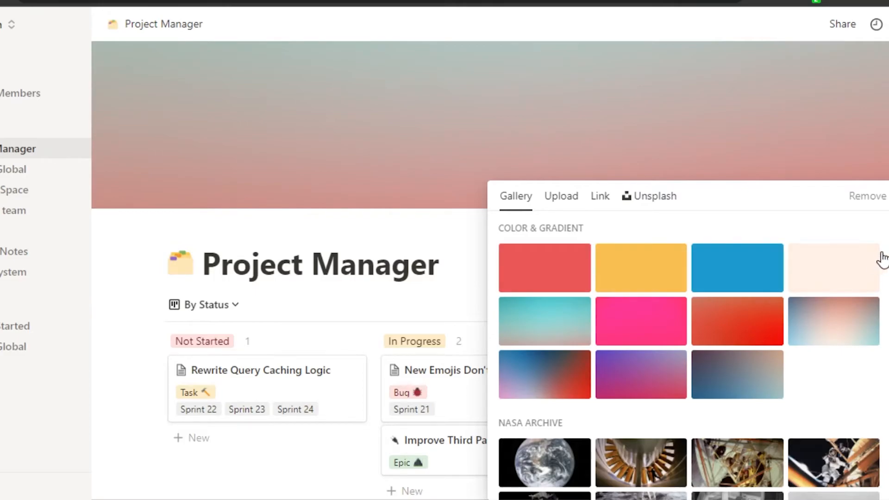
pyautogui.scroll(-6, 689, 352)
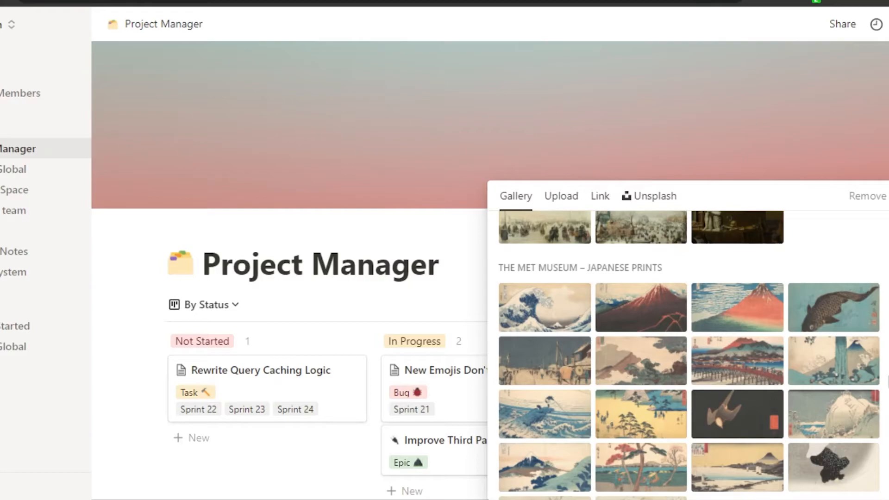
pyautogui.scroll(-10, 689, 354)
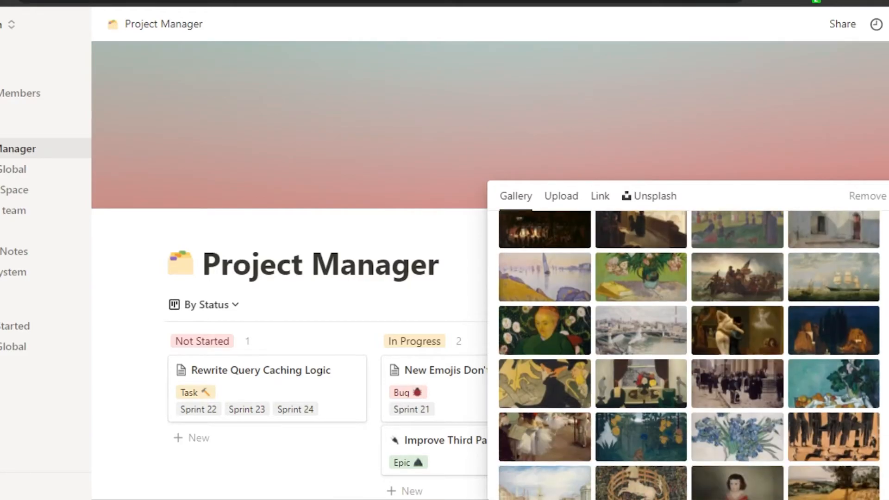
pyautogui.scroll(15, 689, 352)
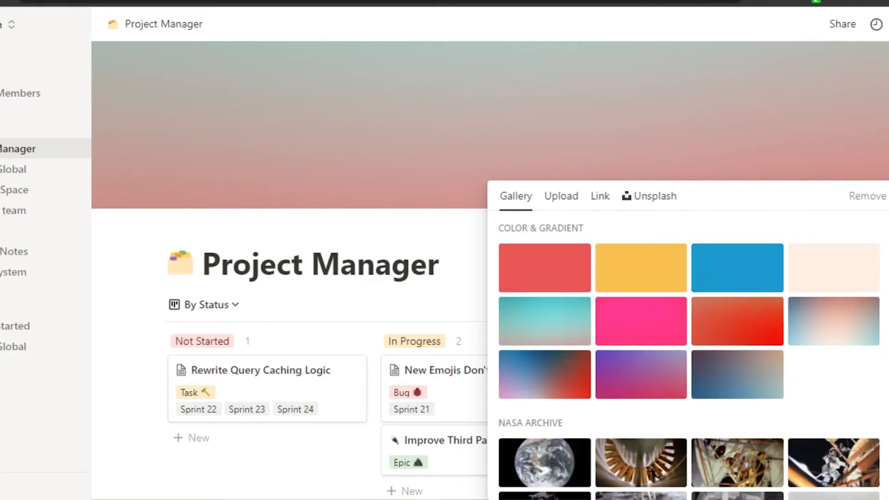
pyautogui.click(528, 391)
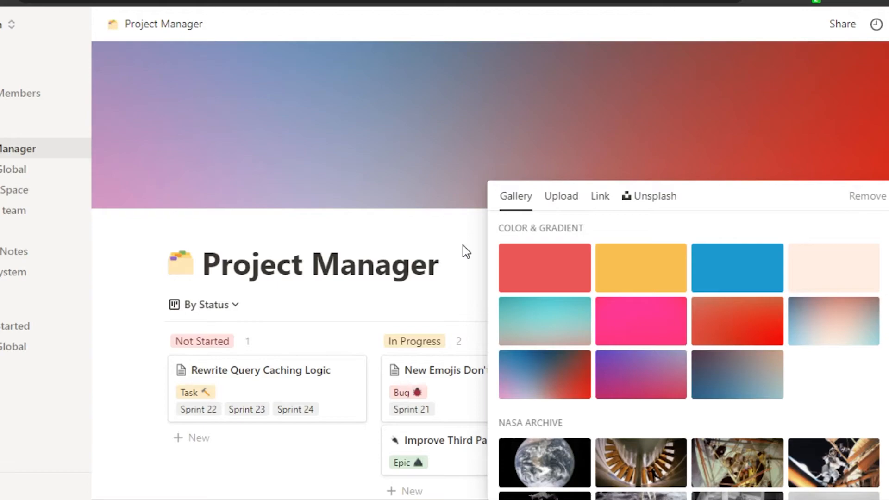
pyautogui.click(463, 246)
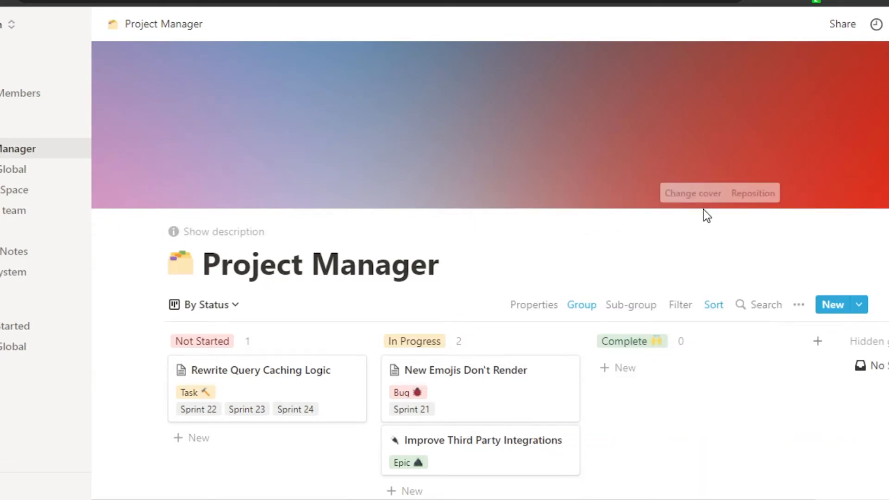
# - Open the list of available views for the Project Manager board
pyautogui.scroll(-3, 490, 259)
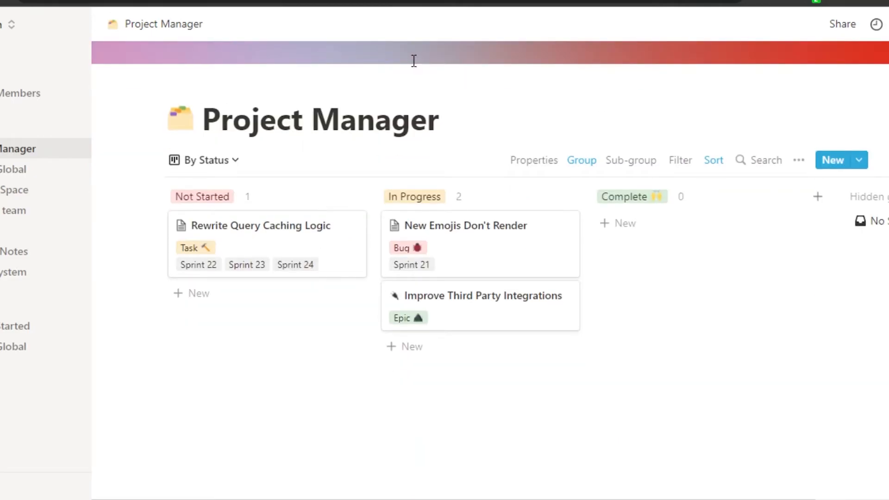
pyautogui.click(224, 167)
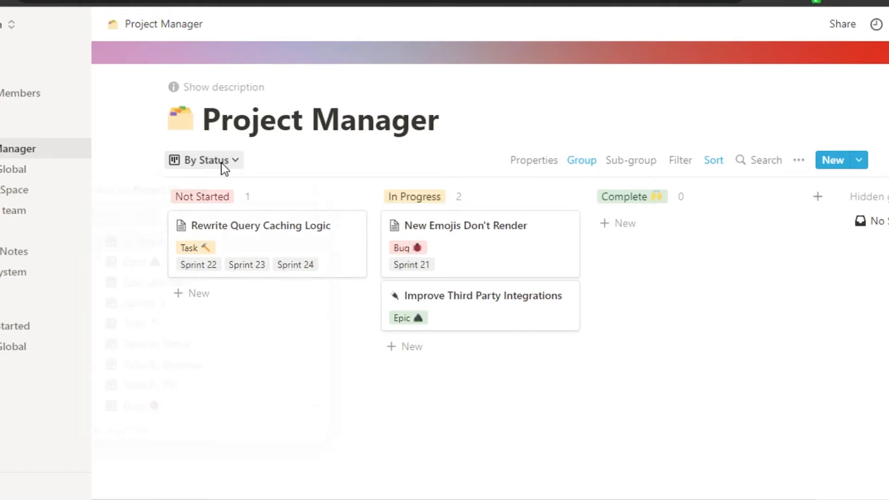
pyautogui.click(458, 223)
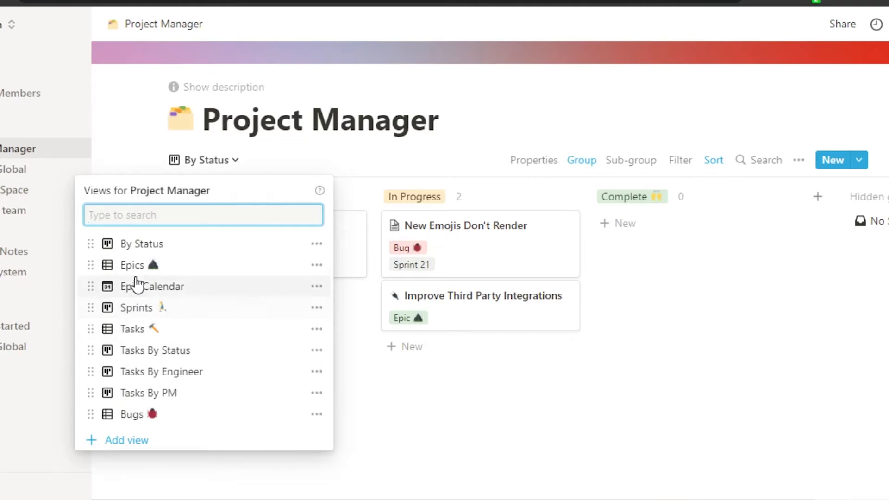
# - Close the view list and add a new status group named "To Do" to the Project Manager board
pyautogui.click(367, 444)
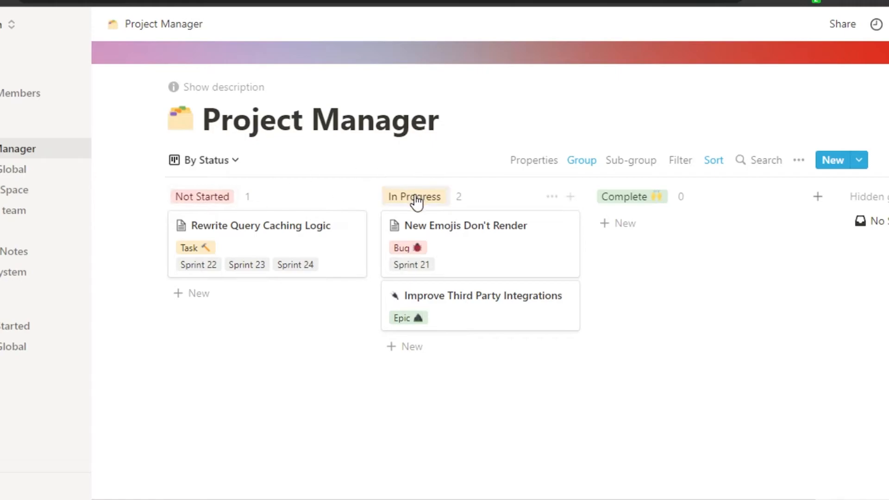
pyautogui.click(819, 197)
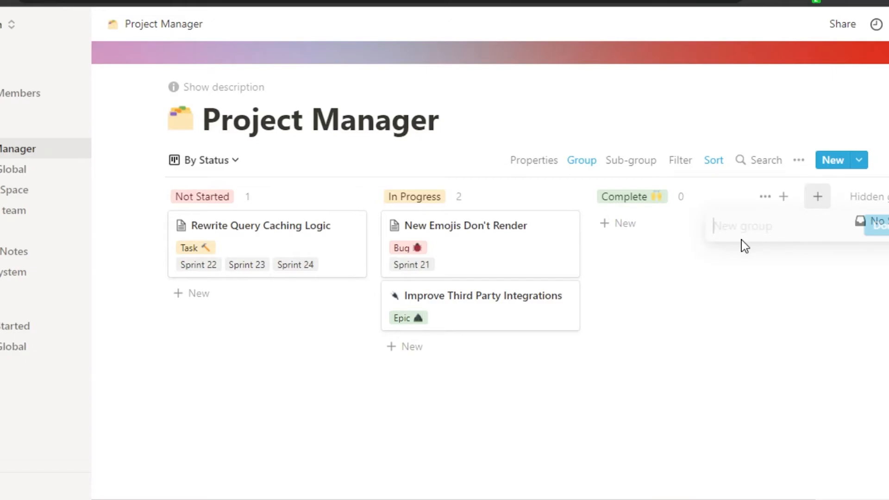
pyautogui.write('To Do')
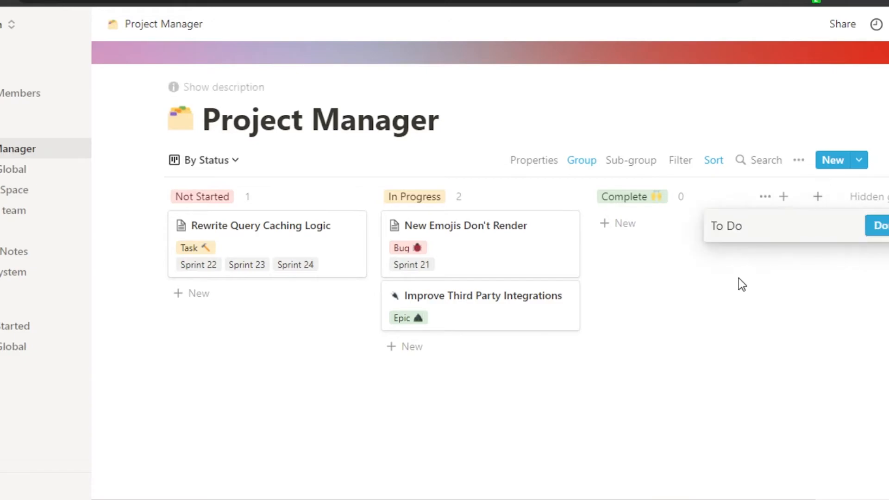
pyautogui.click(882, 227)
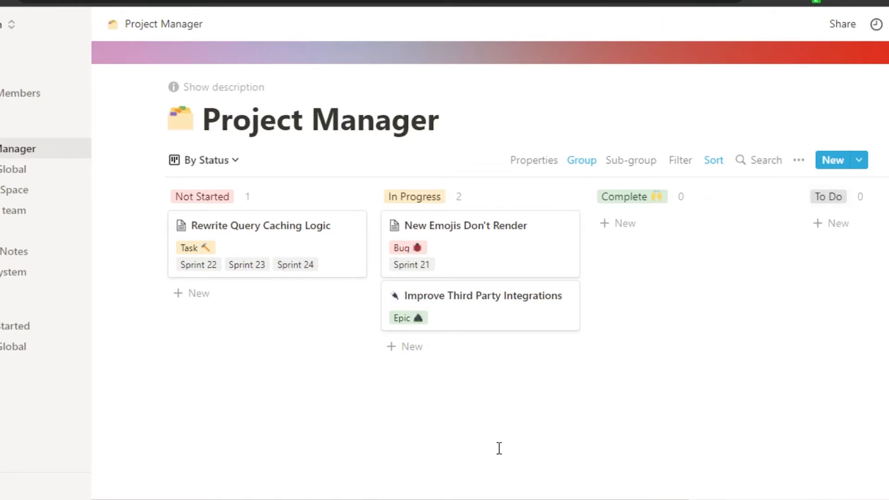
# - Add three cards named "task 2", "task 3" and "task 4" to the Not Started group
pyautogui.moveTo(438, 495); pyautogui.dragTo(654, 491)
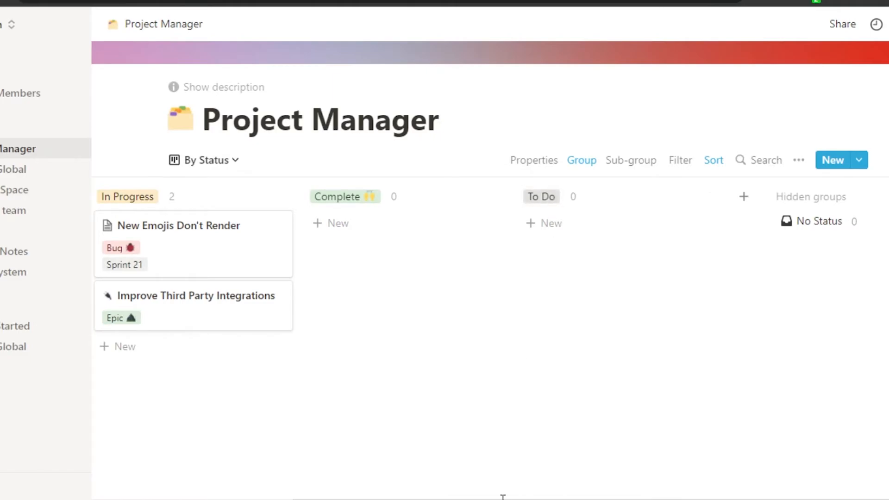
pyautogui.moveTo(392, 495); pyautogui.dragTo(262, 498)
pyautogui.moveTo(277, 497); pyautogui.dragTo(145, 484)
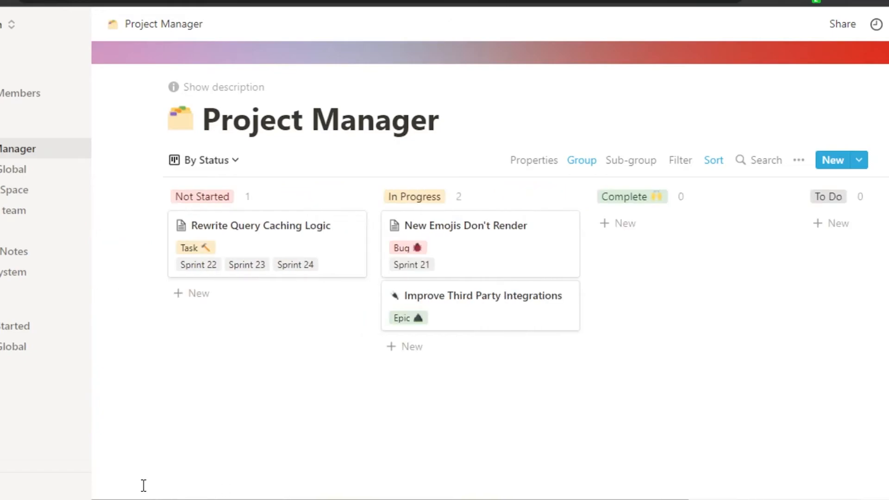
pyautogui.click(197, 301)
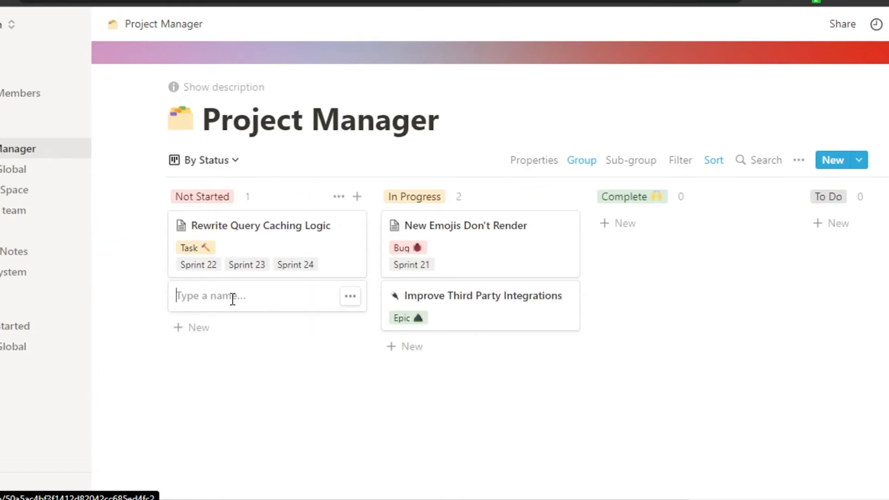
pyautogui.write('task 2')
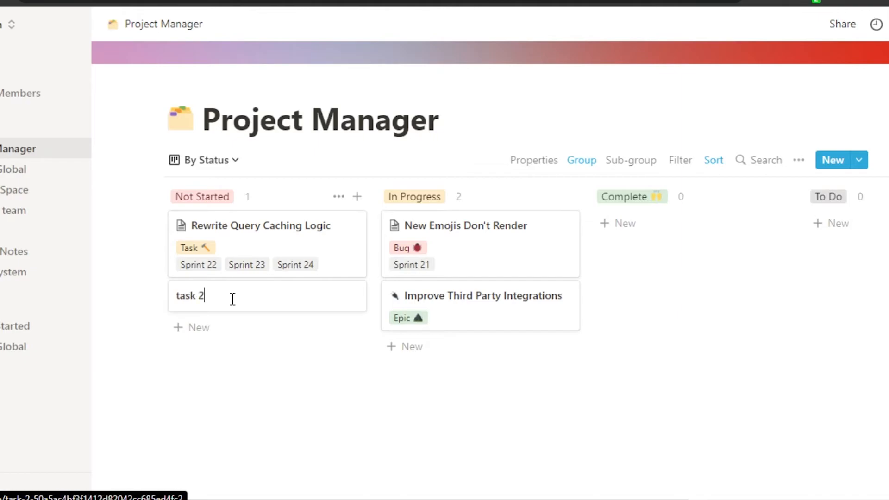
pyautogui.press('Escape')
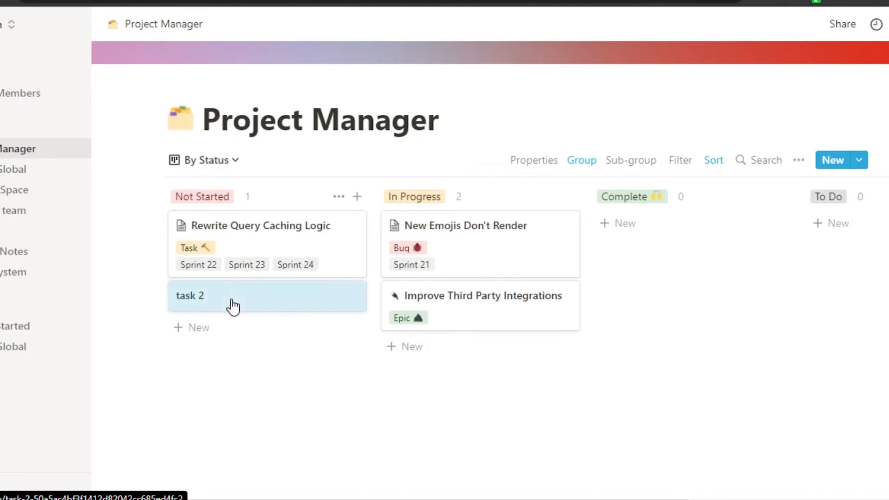
pyautogui.click(206, 332)
pyautogui.write('task 3')
pyautogui.press('Return')
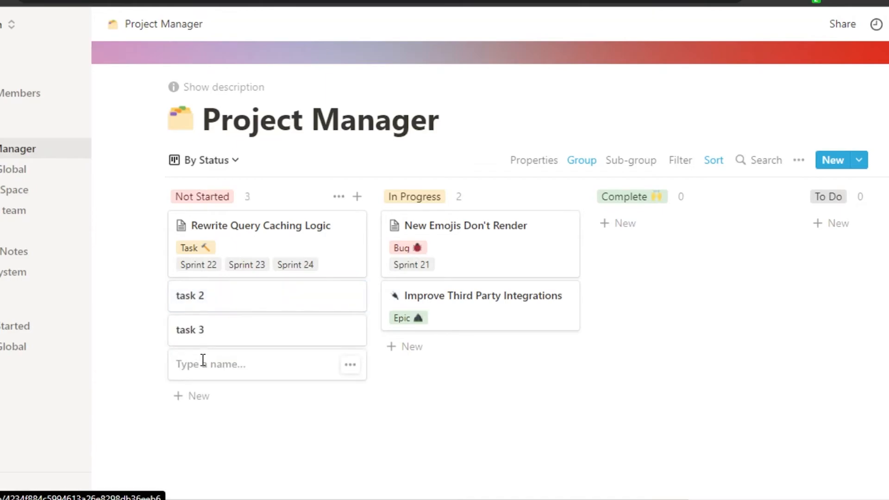
pyautogui.write('task 4')
pyautogui.press('Return')
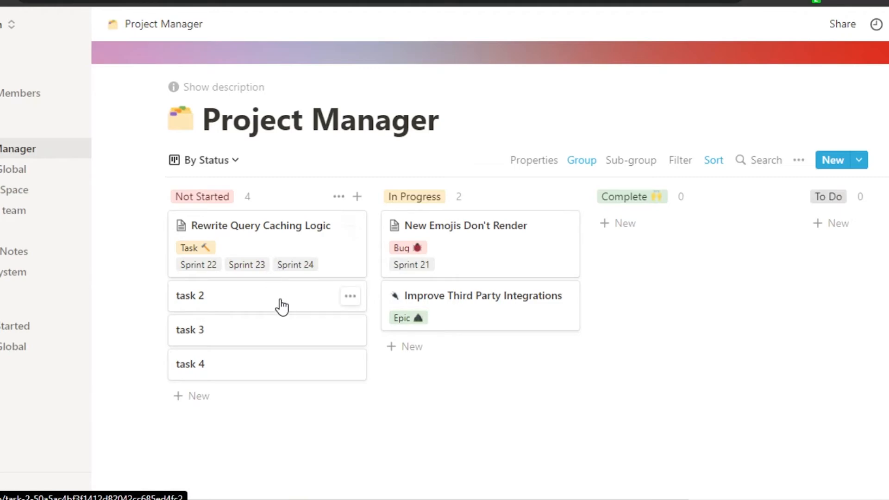
# - Edit the Status property of the task 2 card and choose Not Started
pyautogui.click(355, 298)
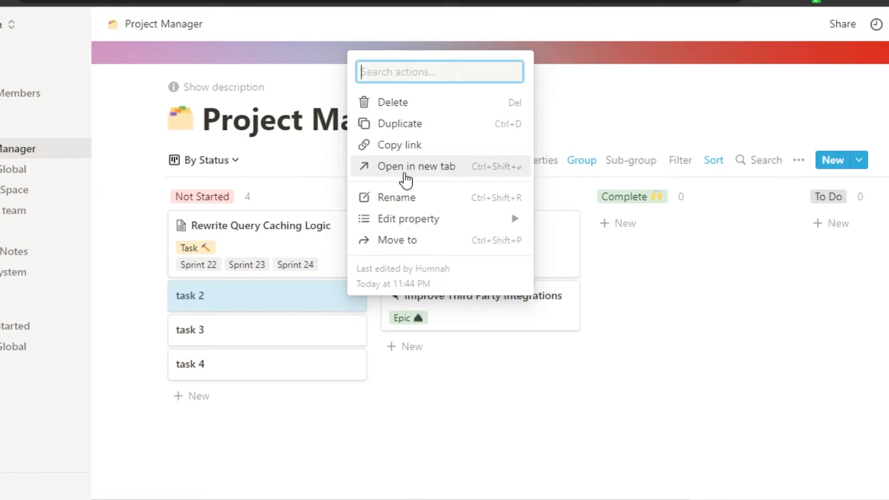
pyautogui.moveTo(402, 229)
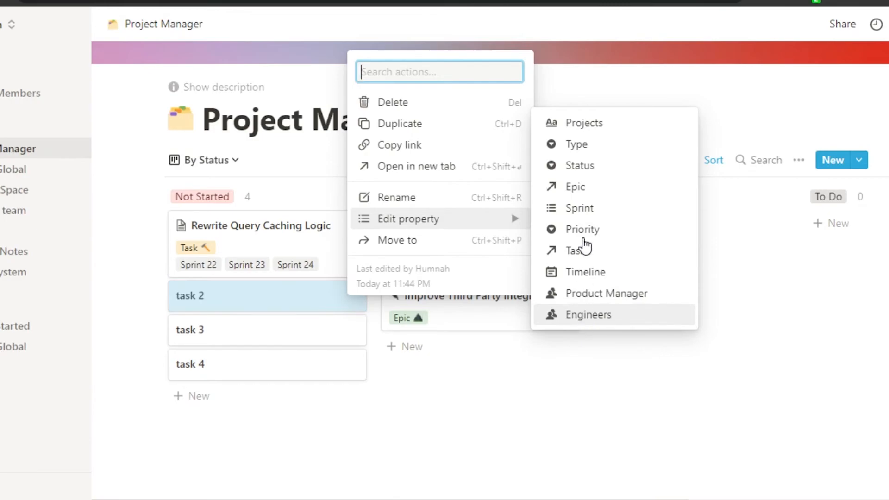
pyautogui.click(565, 171)
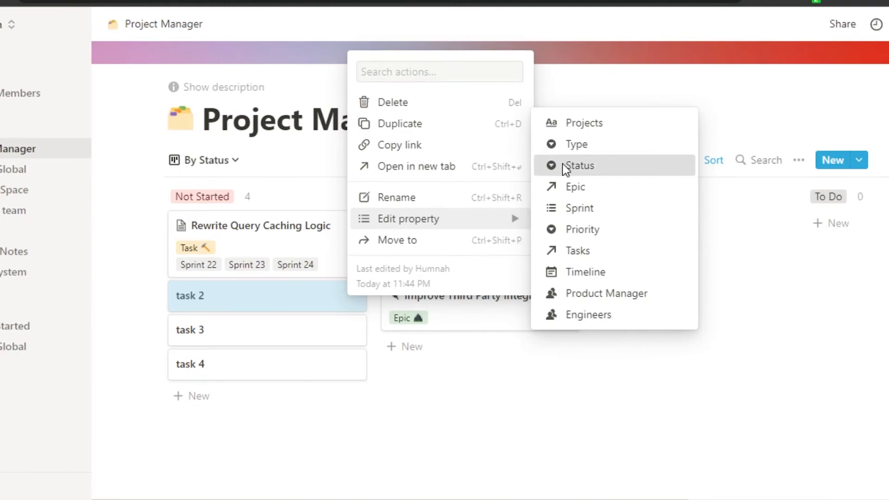
pyautogui.click(565, 171)
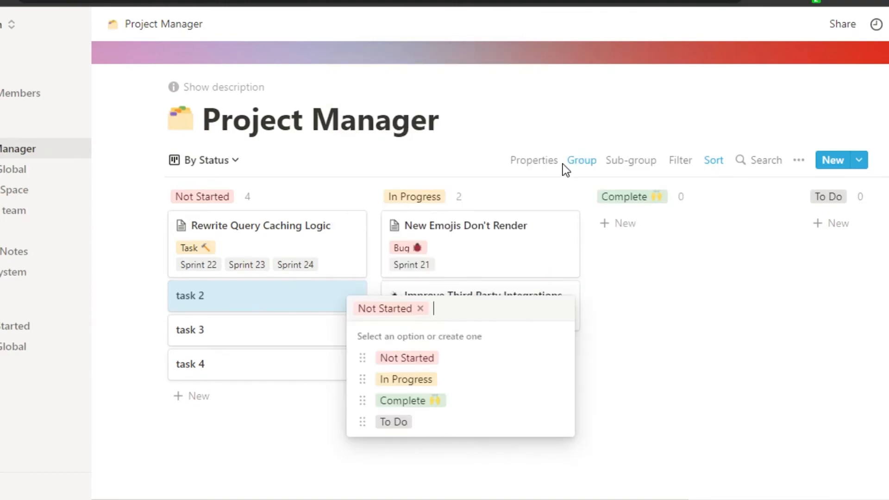
pyautogui.click(401, 364)
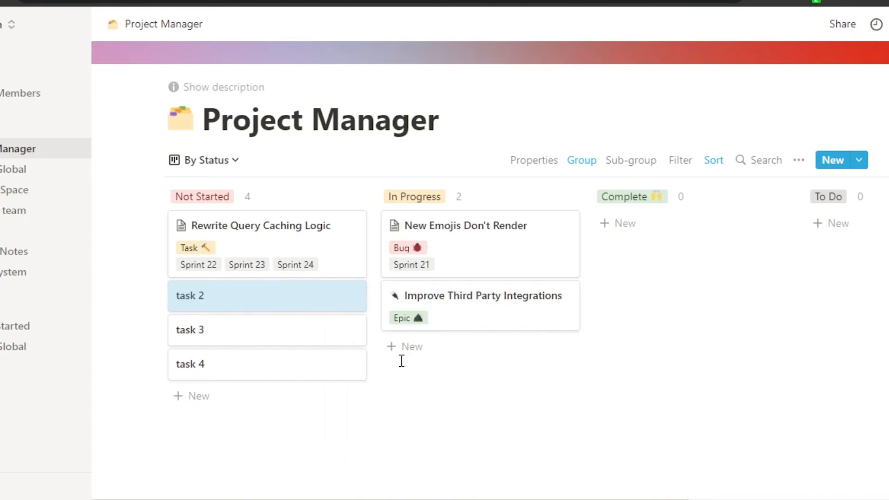
# - Open the task 2 card in a new tab and look through the property types available for Priority
pyautogui.click(351, 296)
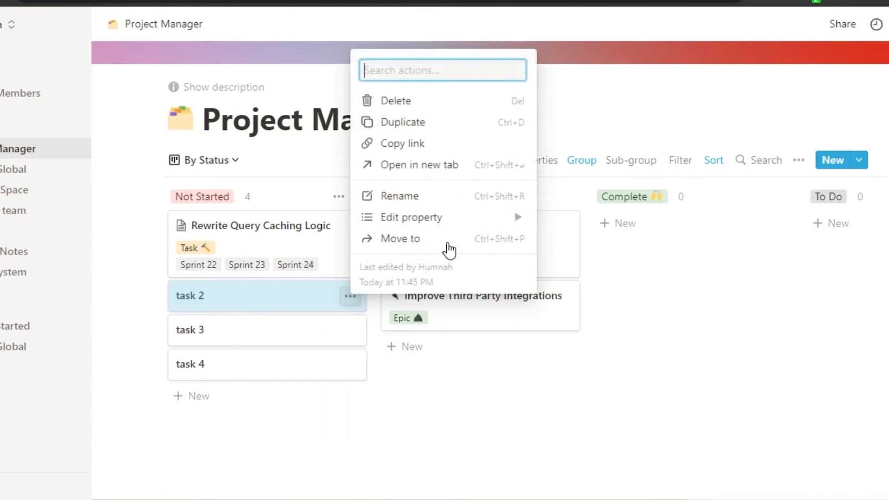
pyautogui.click(460, 163)
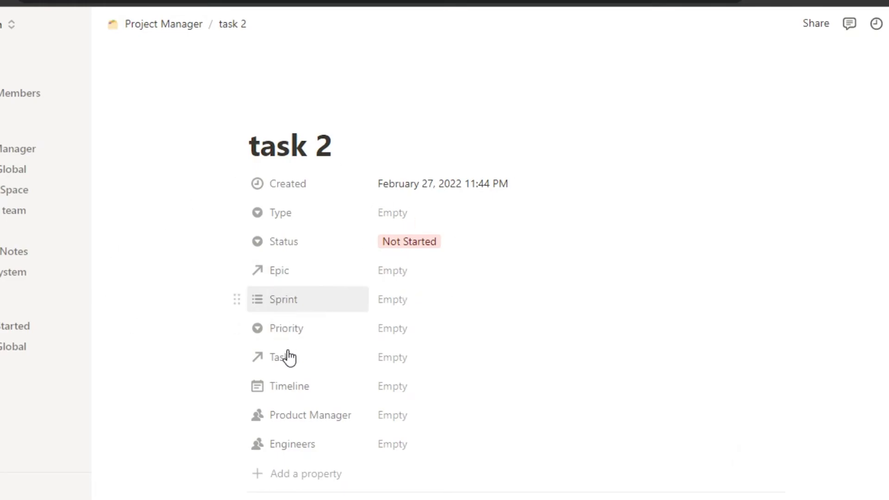
pyautogui.click(284, 332)
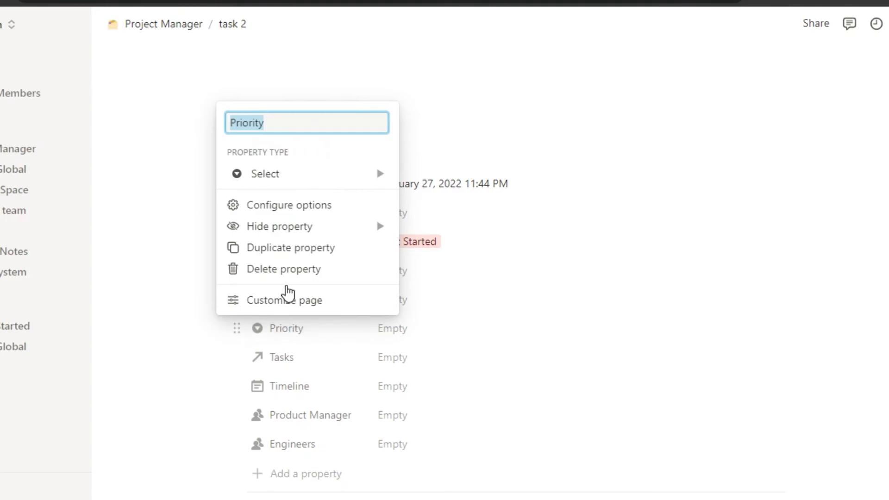
pyautogui.moveTo(383, 179)
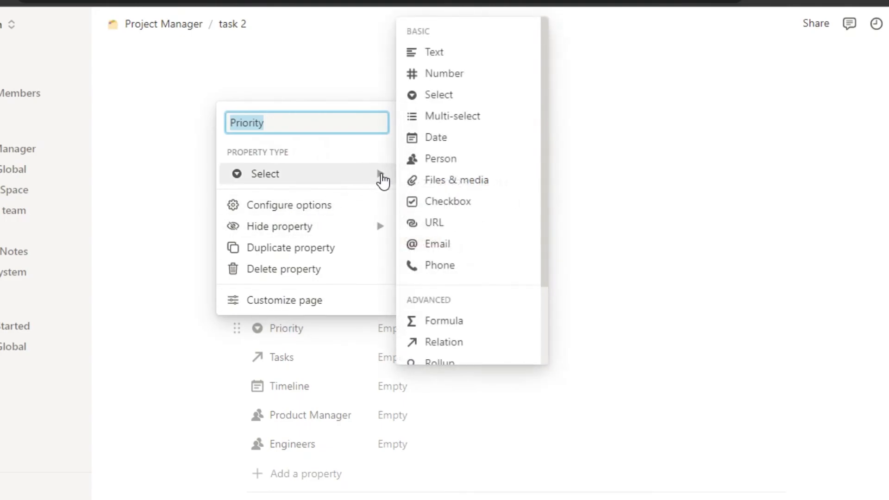
pyautogui.moveTo(445, 147)
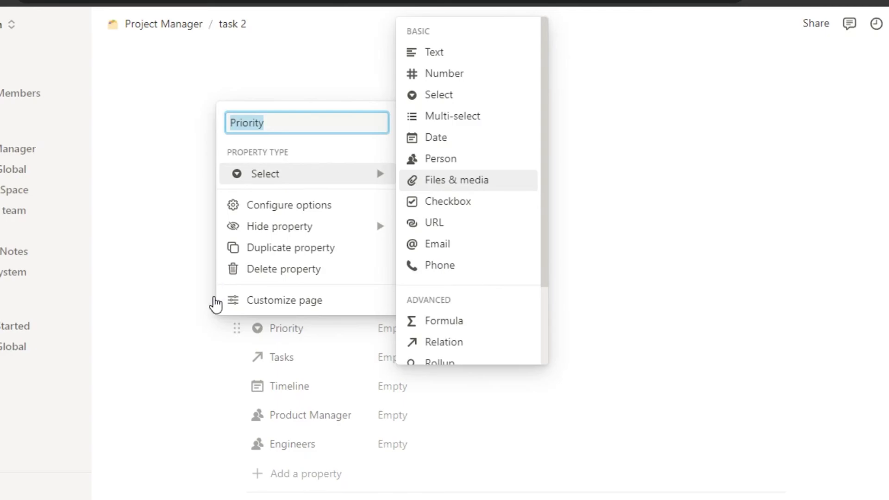
pyautogui.click(125, 298)
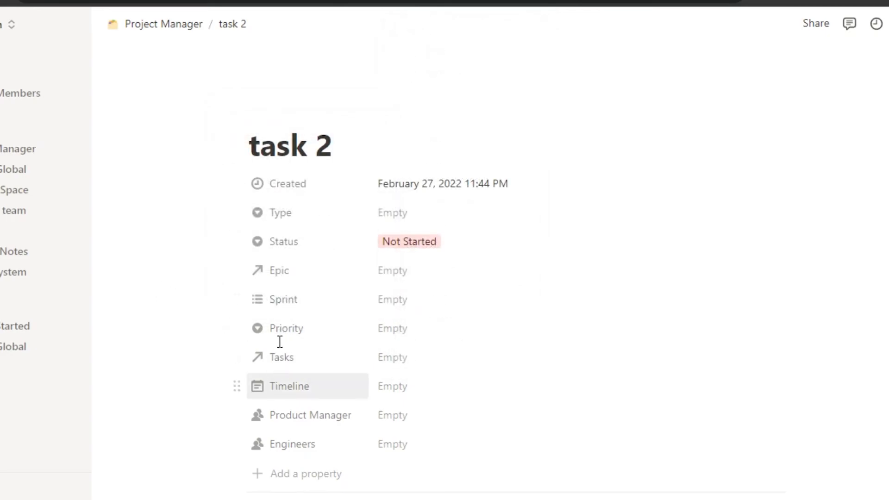
# - Look through the property types available for the Timeline property of task 2, leaving its type as is
pyautogui.click(280, 392)
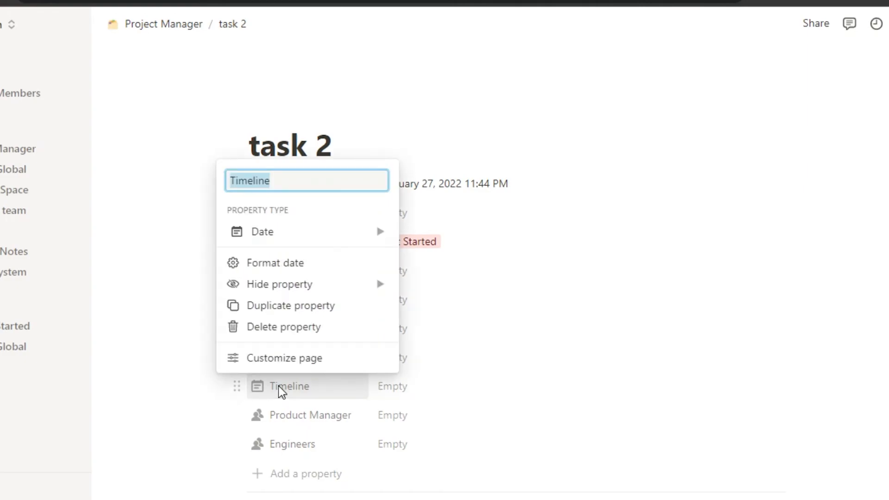
pyautogui.moveTo(290, 236)
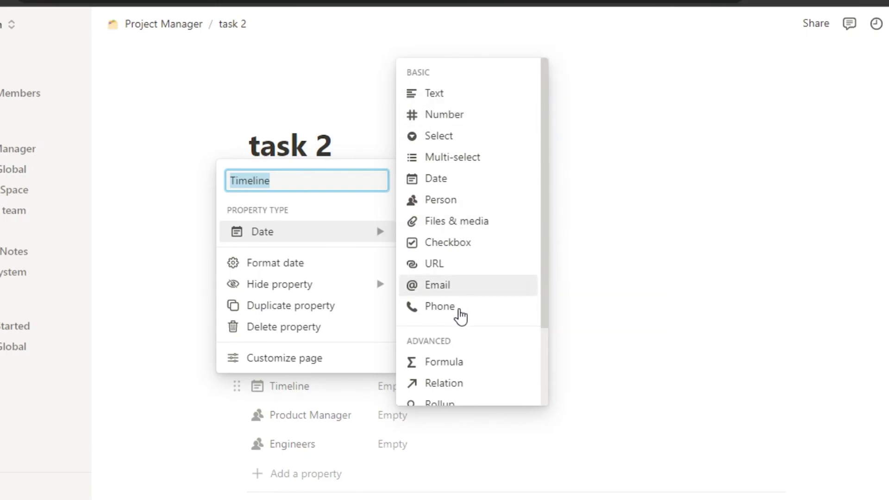
pyautogui.click(599, 308)
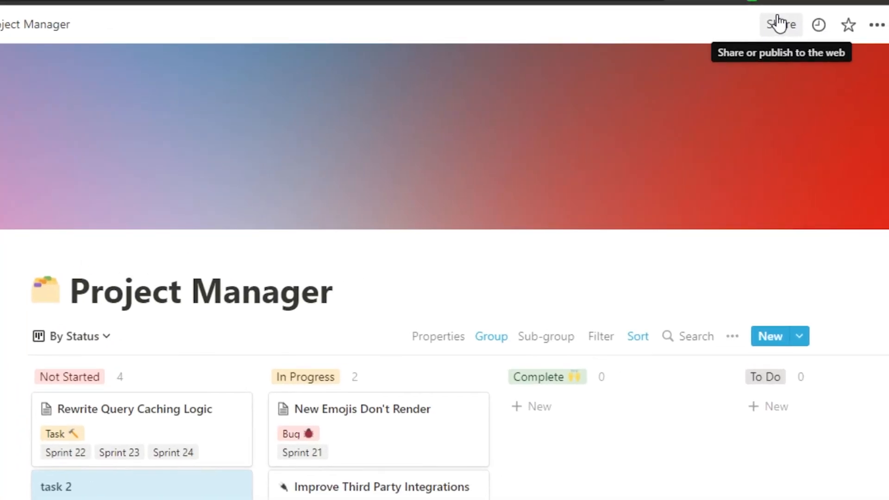
# - View the sharing and invite options of the Project Manager page, then close them
pyautogui.click(779, 21)
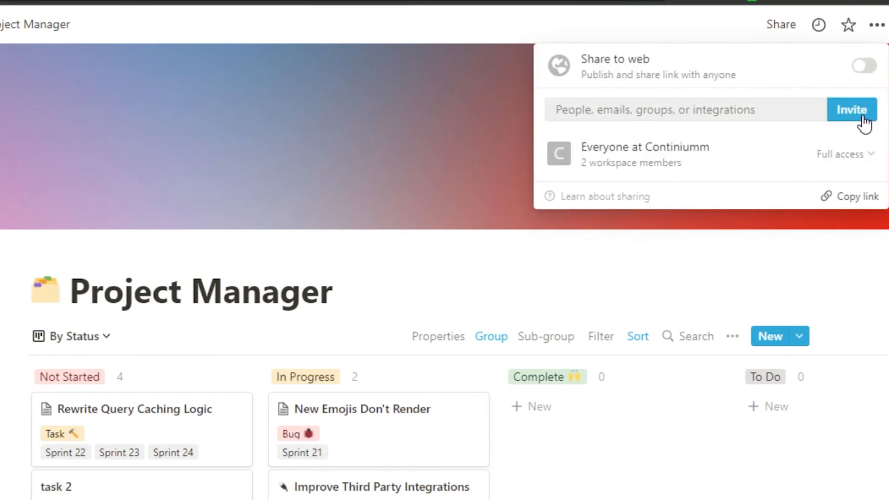
pyautogui.click(864, 276)
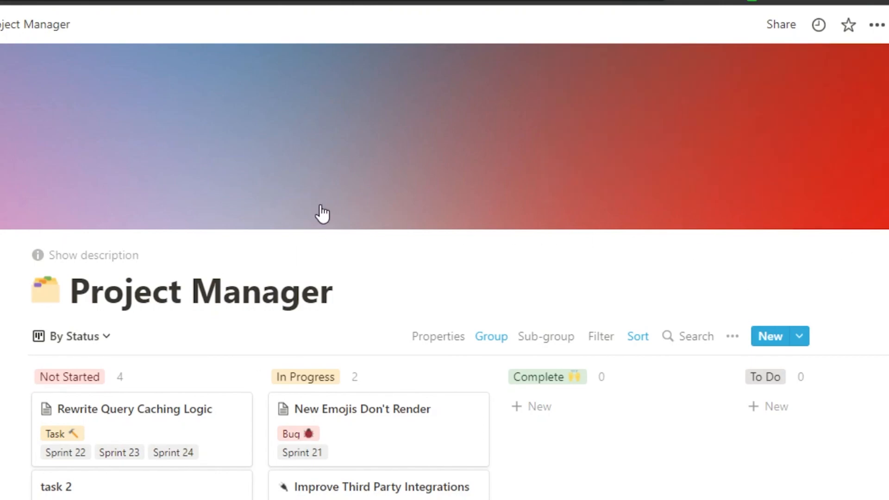
pyautogui.scroll(-5, 323, 214)
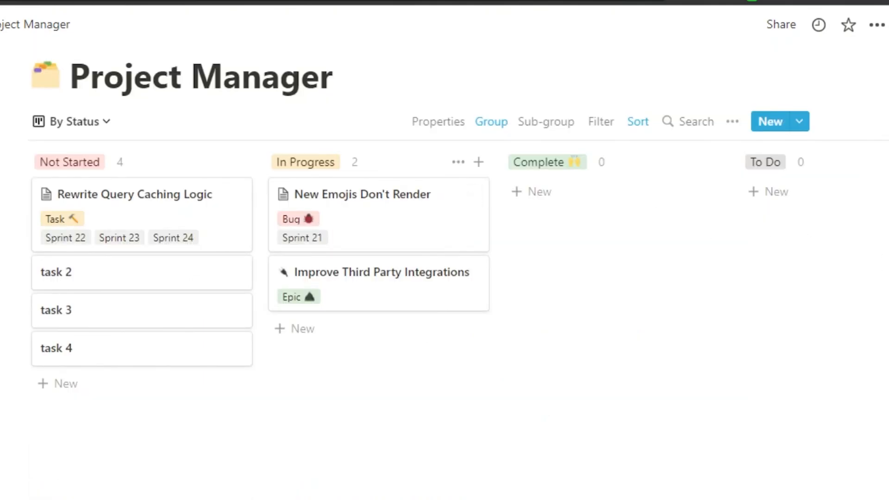
pyautogui.scroll(5, 445, 250)
pyautogui.scroll(-5, 445, 250)
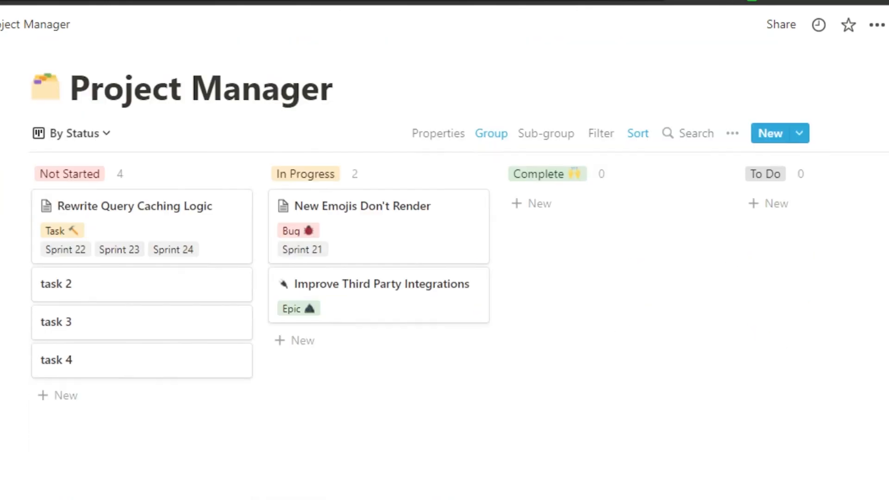
pyautogui.scroll(5, 445, 250)
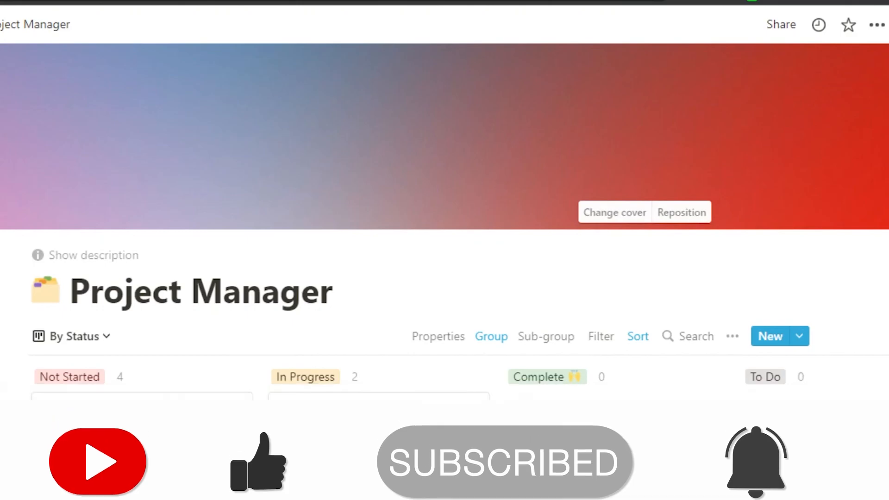
pyautogui.scroll(-1, 444, 268)
pyautogui.scroll(-5, 445, 250)
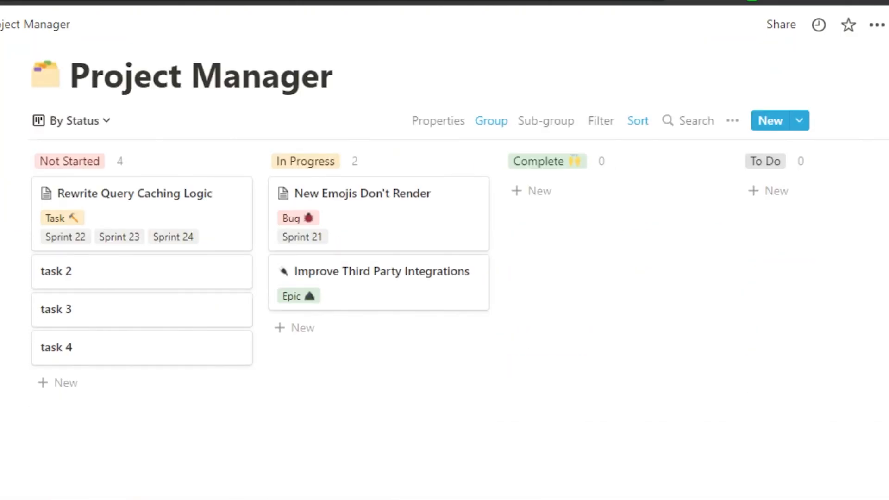